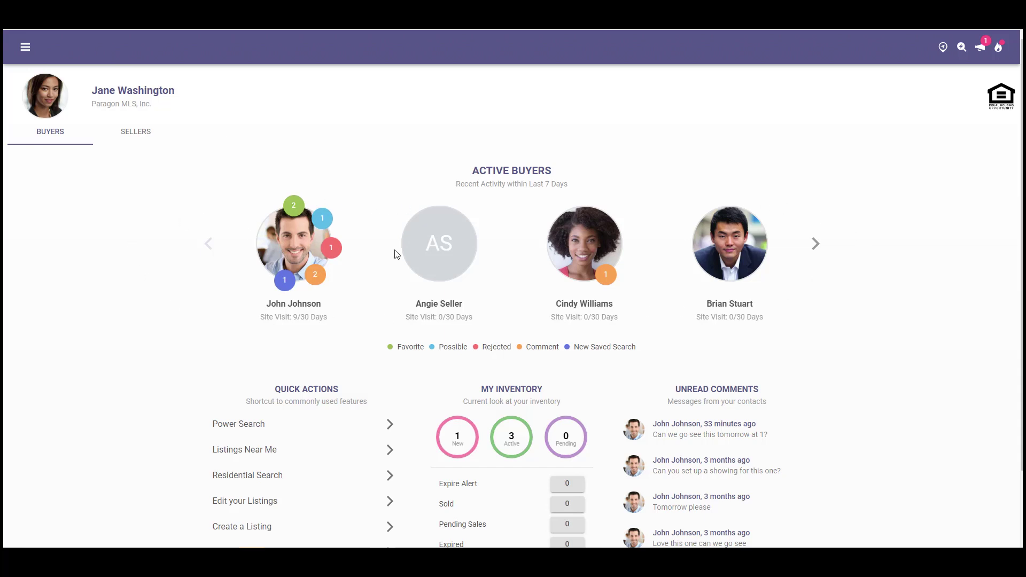
# Browse the active buyers to the second set and back, and open the first buyer's recent favorites
pyautogui.click(816, 245)
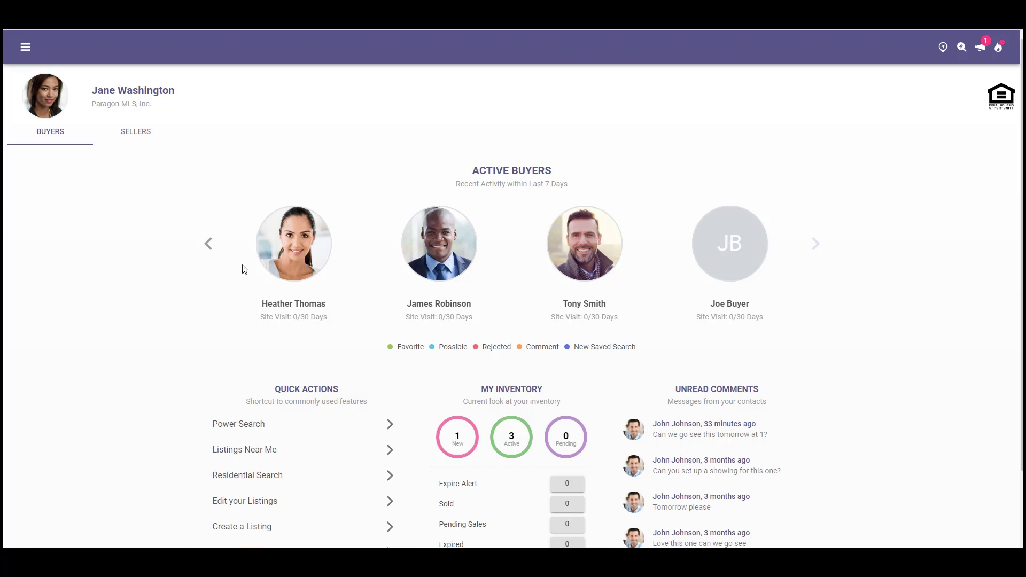
pyautogui.click(209, 245)
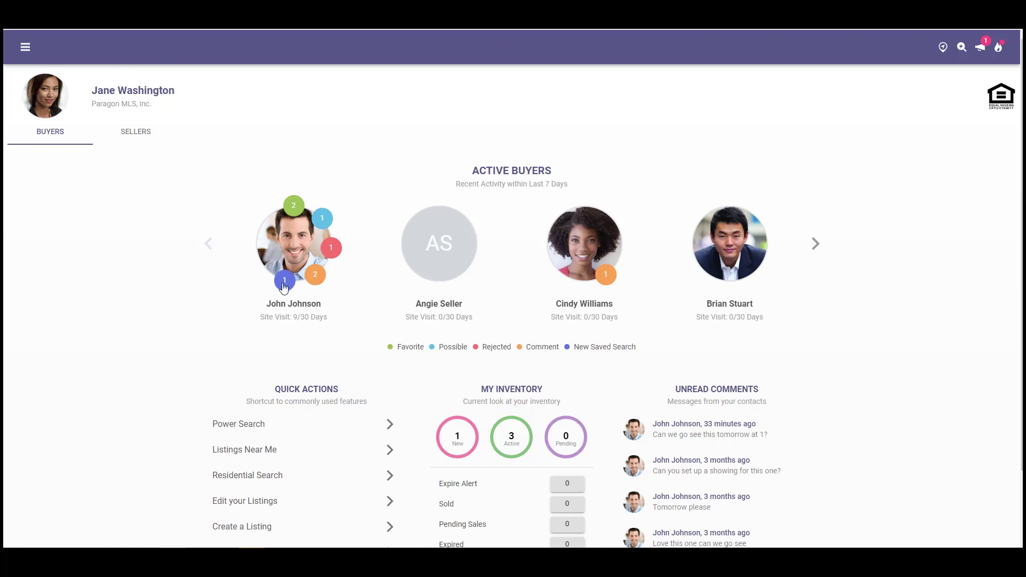
pyautogui.click(292, 208)
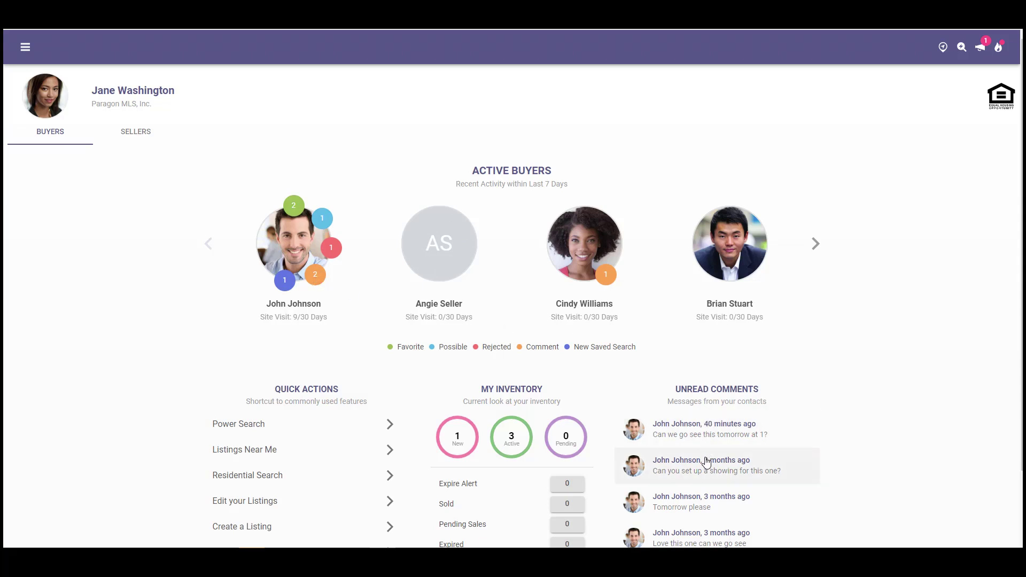
pyautogui.click(684, 434)
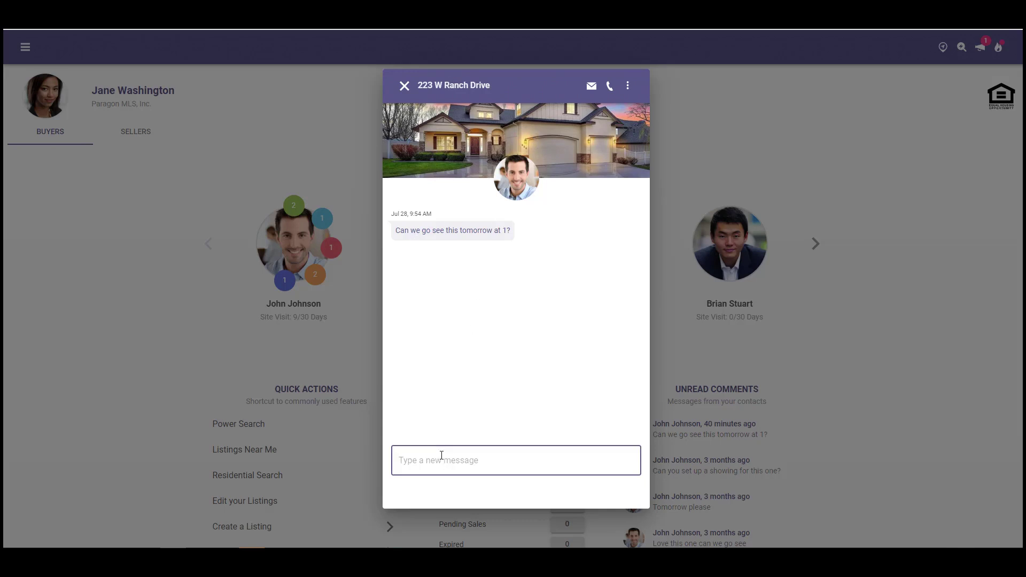
pyautogui.write('I have set it up')
pyautogui.click(620, 463)
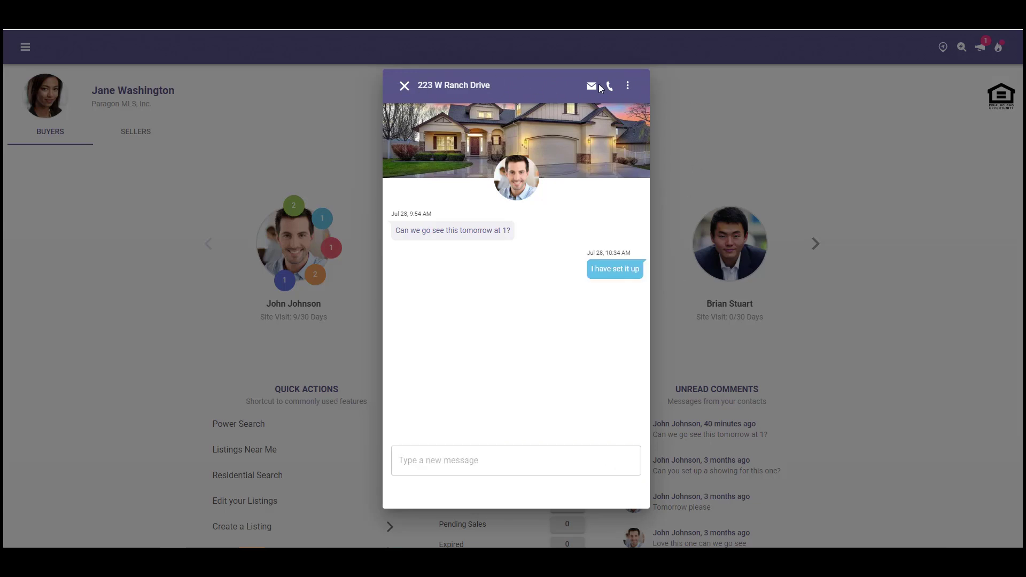
pyautogui.click(629, 87)
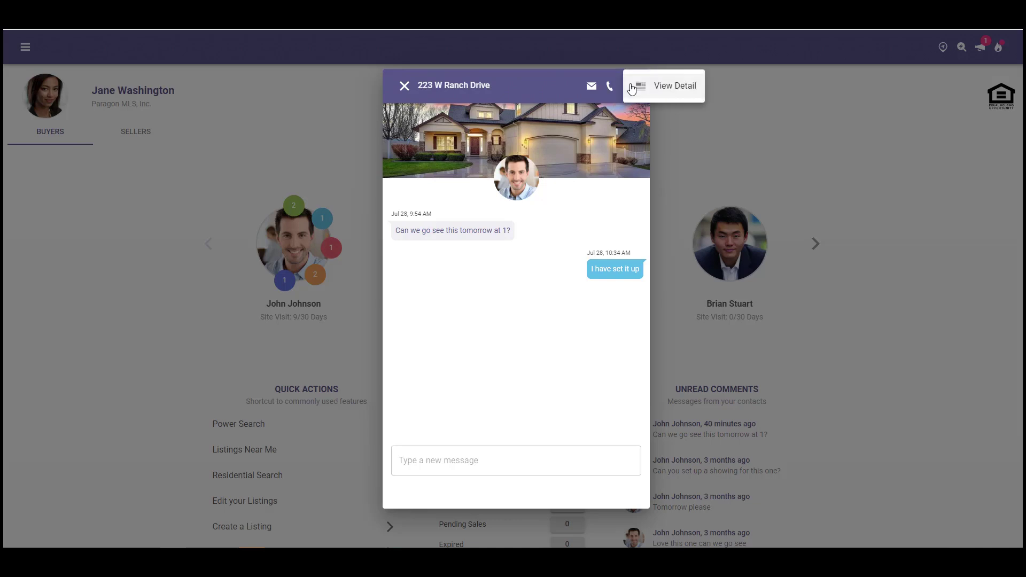
pyautogui.click(672, 97)
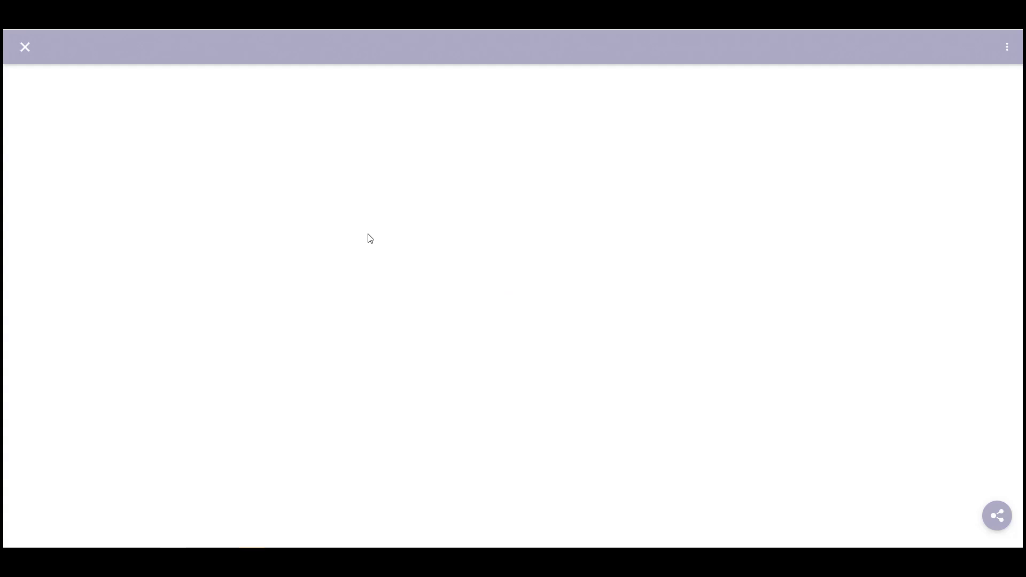
pyautogui.click(23, 48)
pyautogui.click(405, 85)
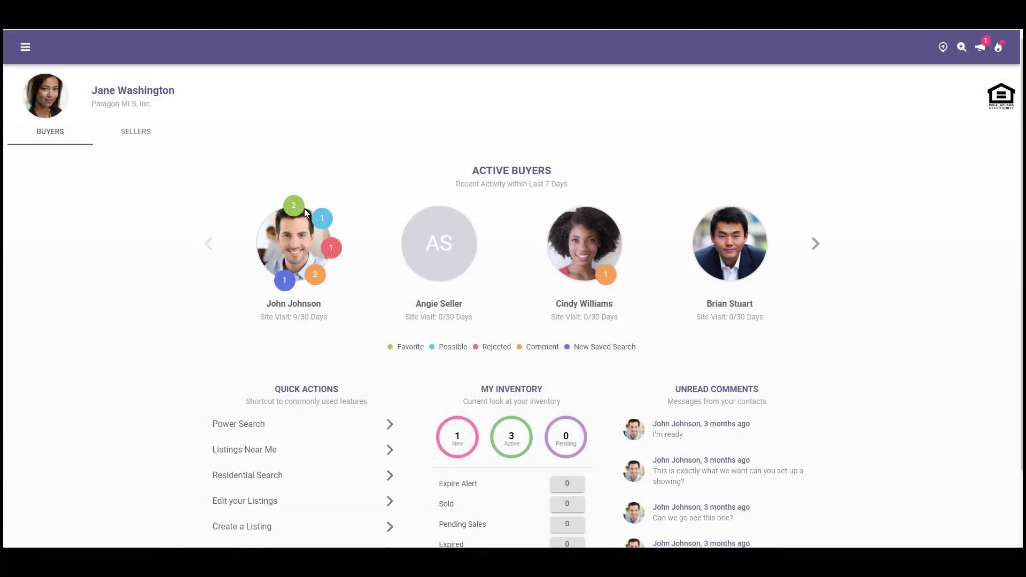
# Open the first active buyer's Buyer Activity and review the email options of the "700-900 search eagle" search
pyautogui.click(292, 250)
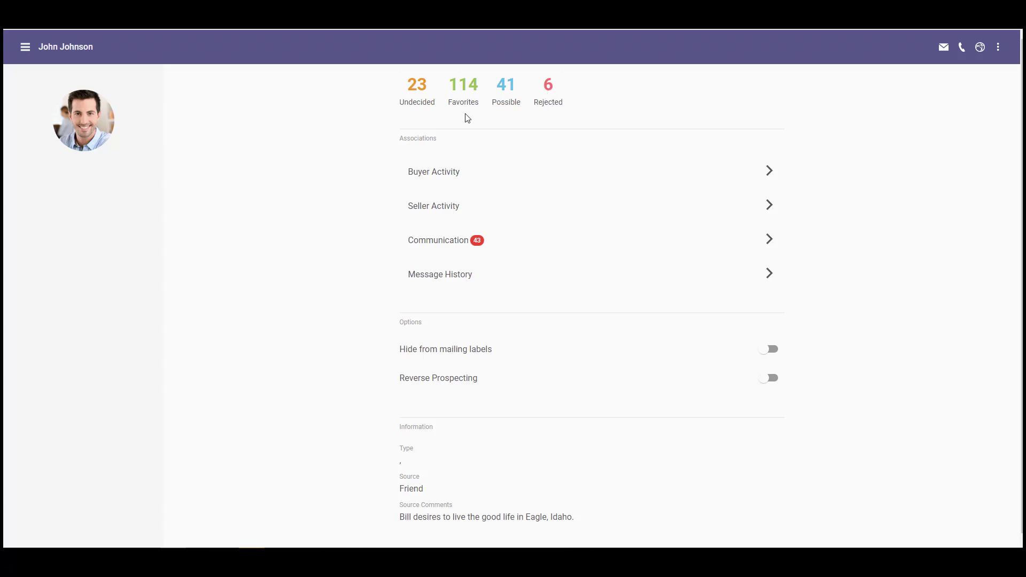
pyautogui.click(468, 172)
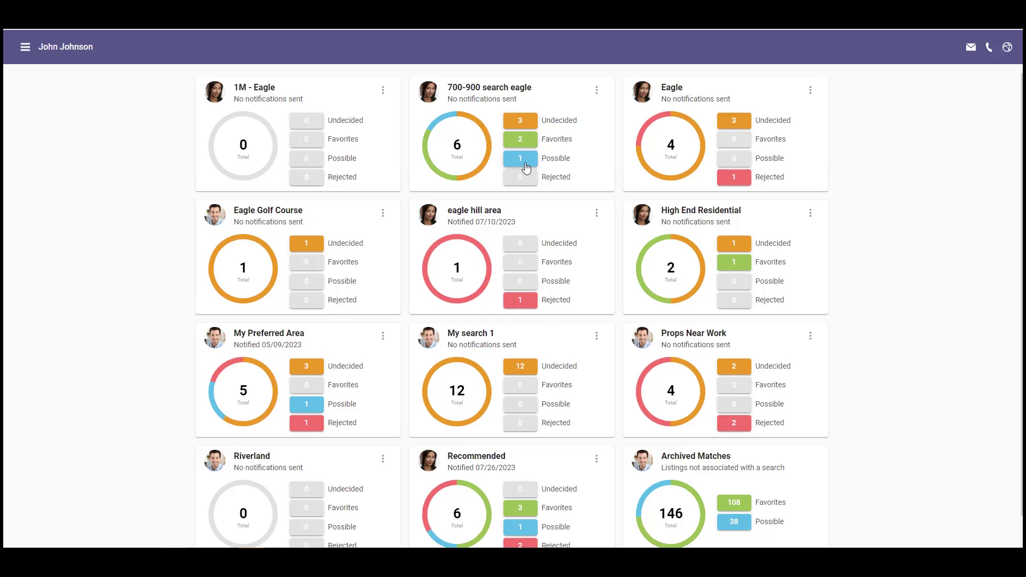
pyautogui.click(597, 91)
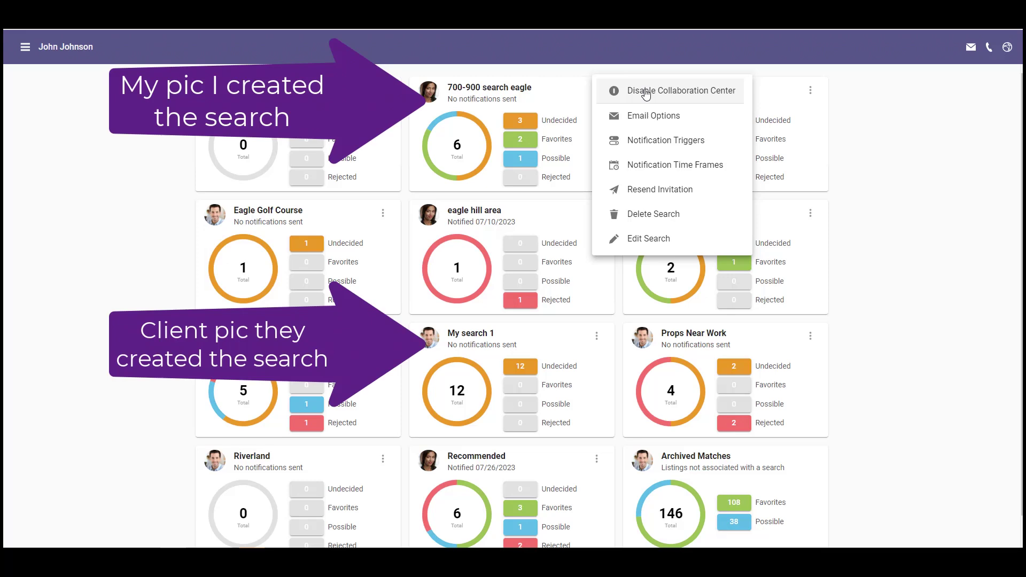
pyautogui.click(656, 118)
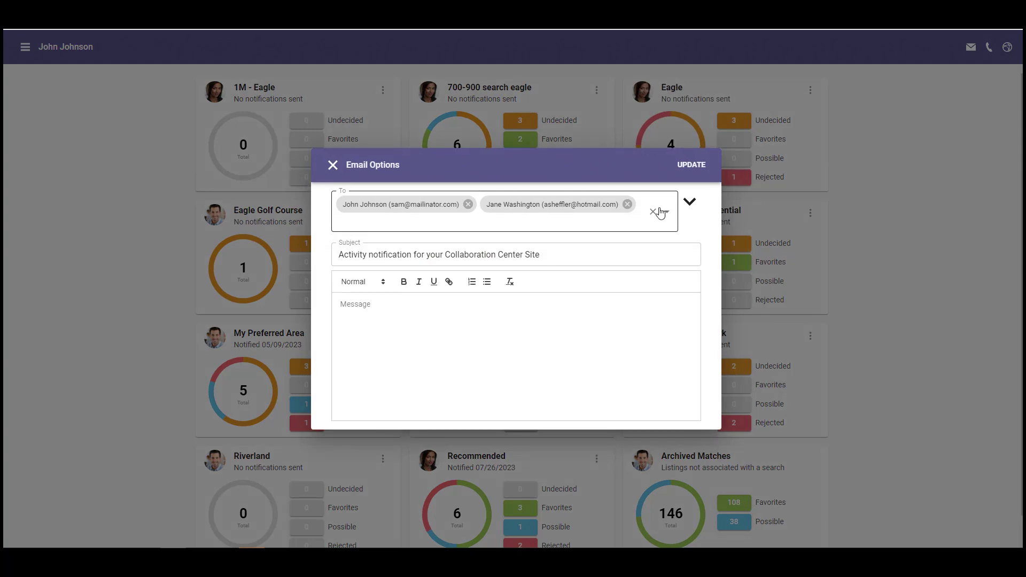
pyautogui.click(333, 165)
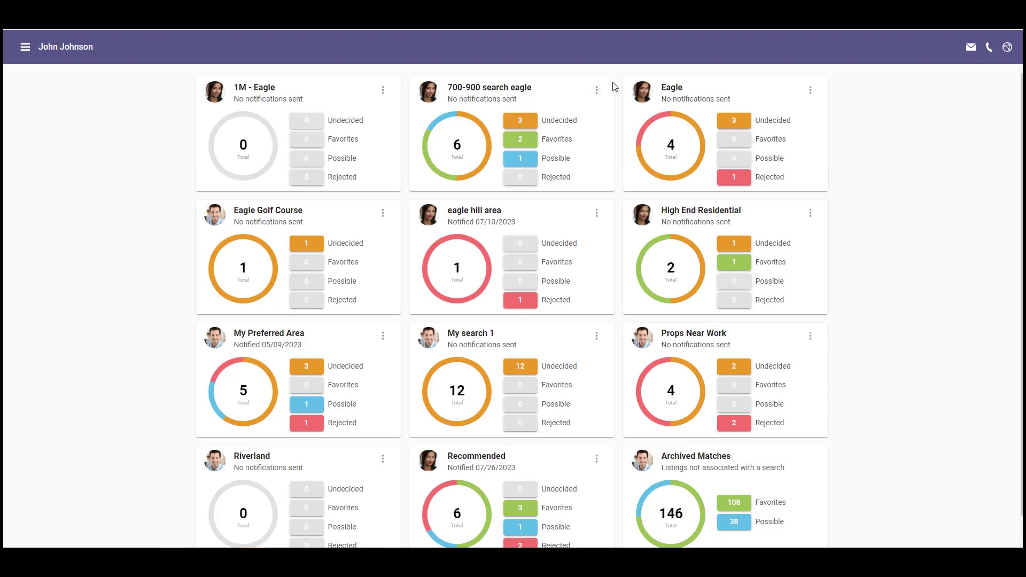
# Try switching the Status Change and Initial Photo notification triggers of the "700-900 search eagle" search off and on, without updating
pyautogui.click(597, 90)
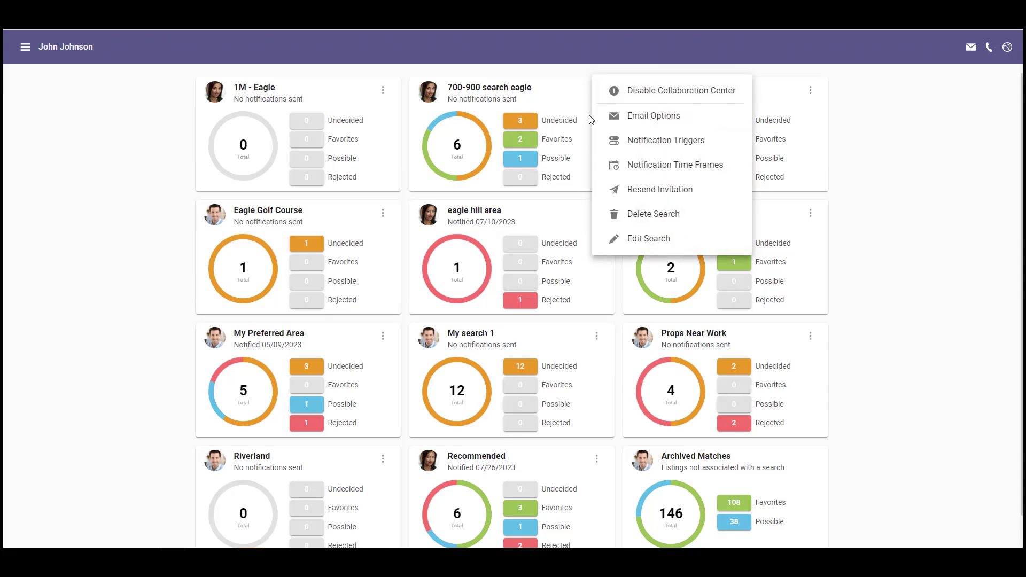
pyautogui.click(636, 140)
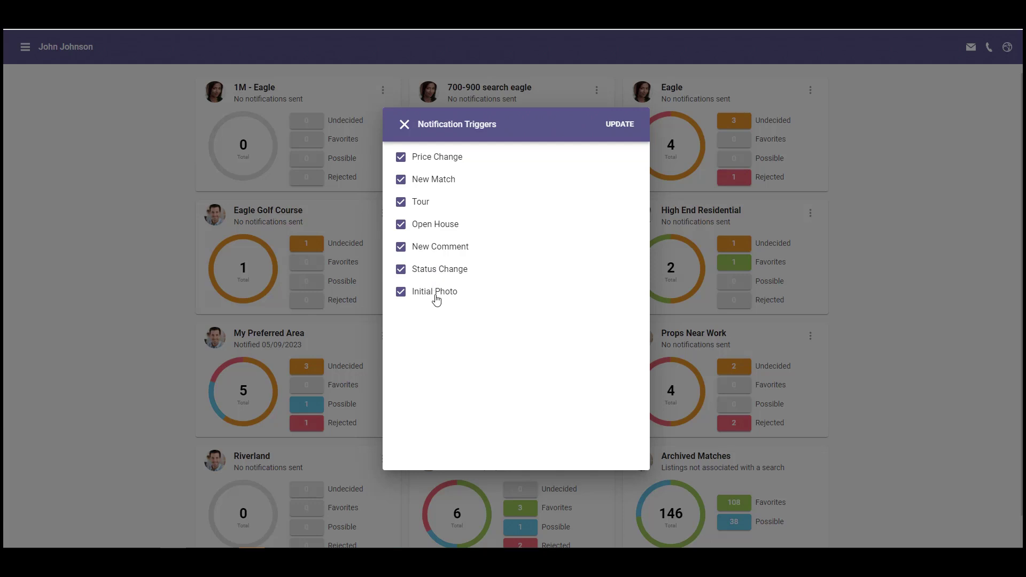
pyautogui.click(402, 270)
pyautogui.click(400, 291)
pyautogui.click(401, 268)
pyautogui.click(401, 291)
pyautogui.click(405, 125)
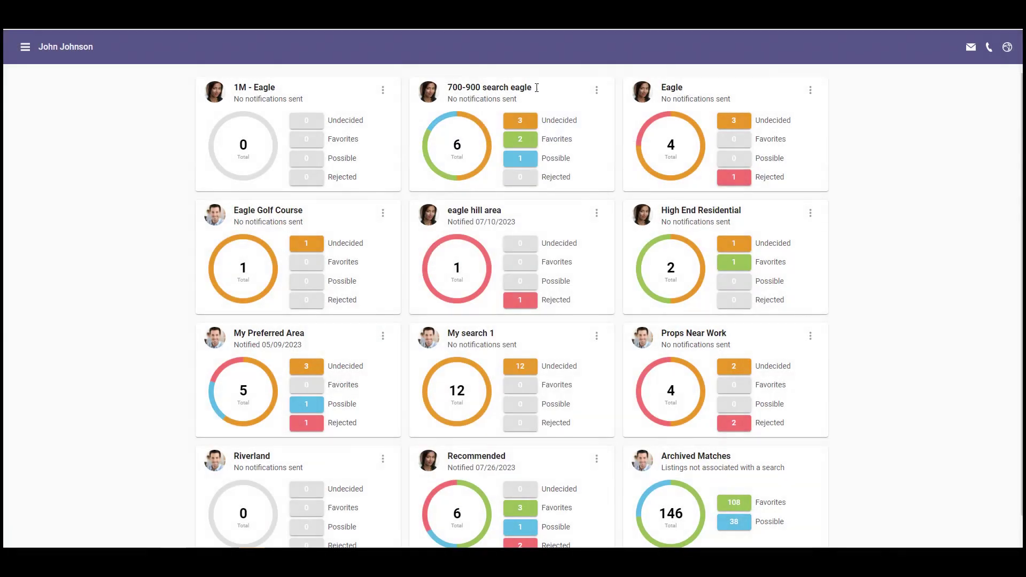
# Review the notification time frames of the "700-900 search eagle" search, including the client's Recurring option and the agent's notify frequency
pyautogui.click(597, 91)
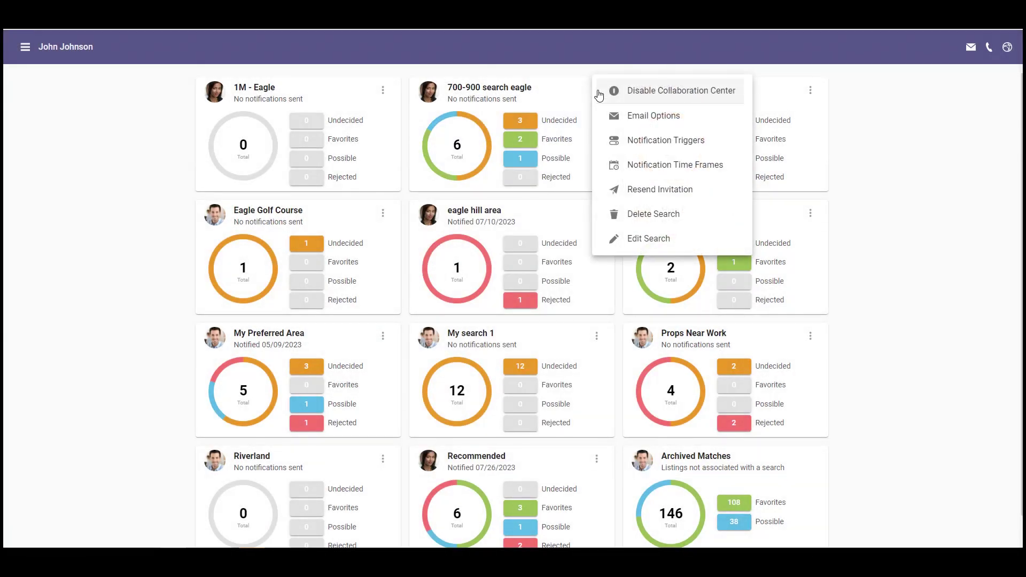
pyautogui.click(631, 167)
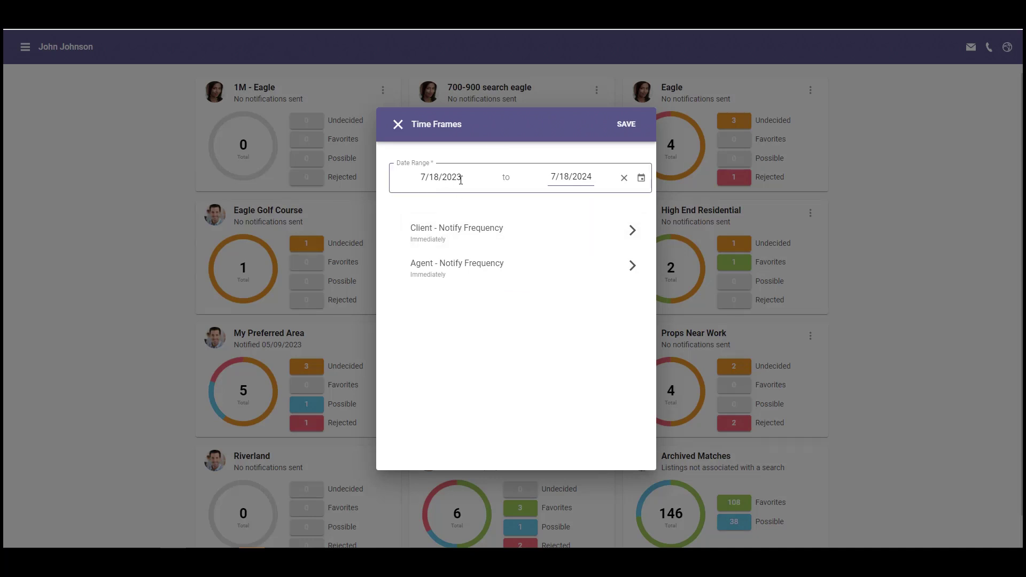
pyautogui.click(499, 242)
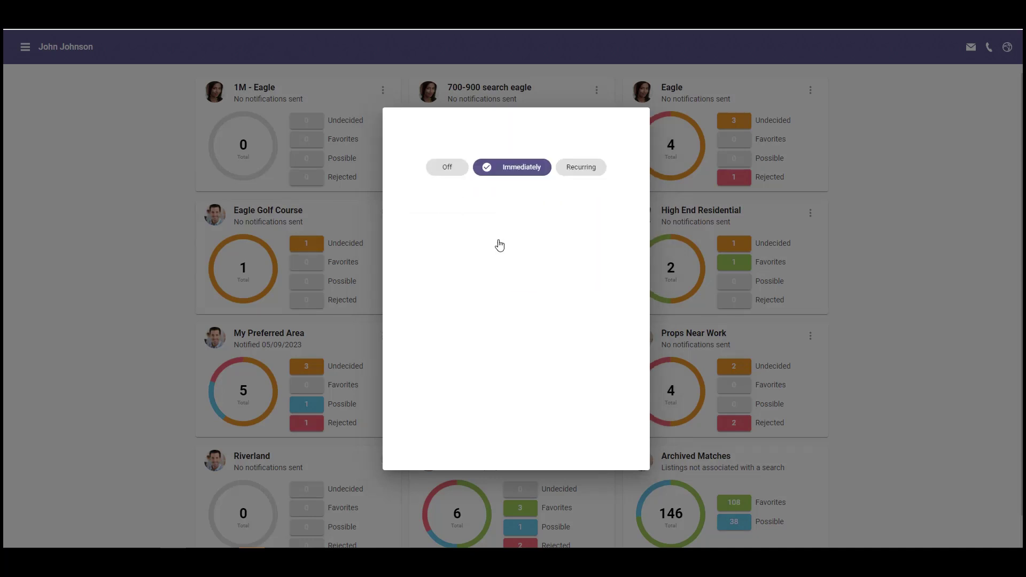
pyautogui.click(586, 168)
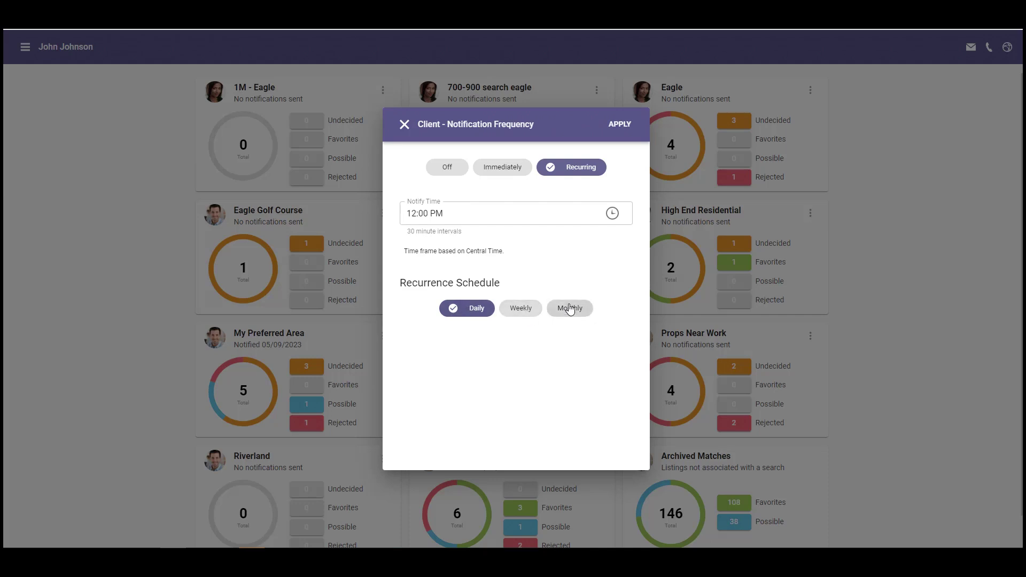
pyautogui.click(404, 125)
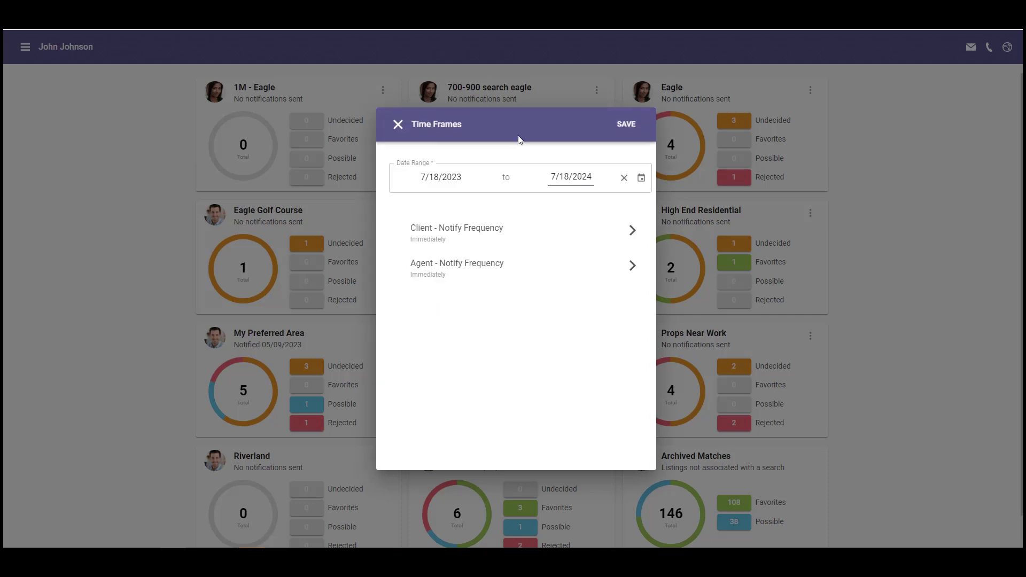
pyautogui.click(489, 271)
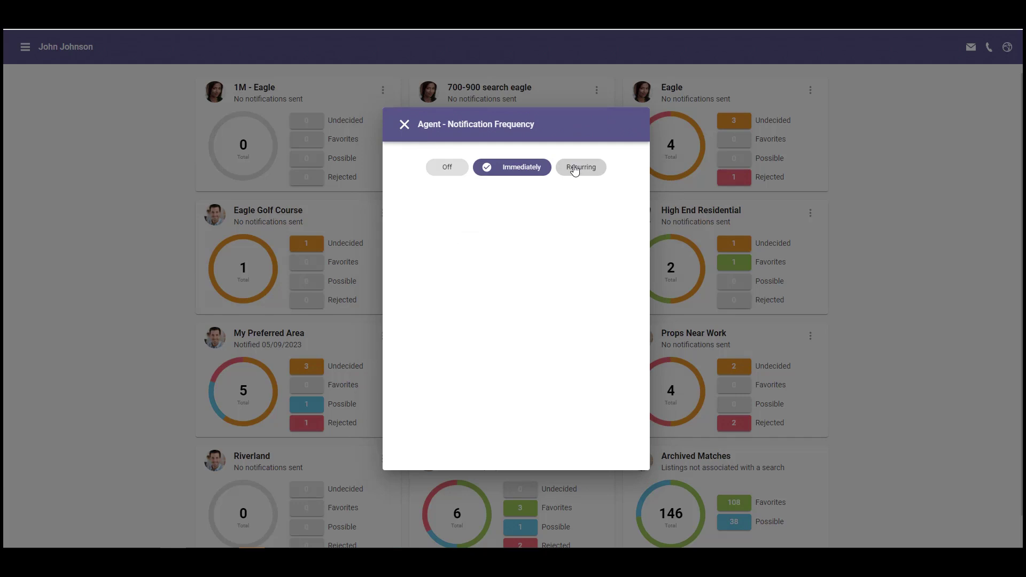
pyautogui.click(405, 125)
pyautogui.click(398, 125)
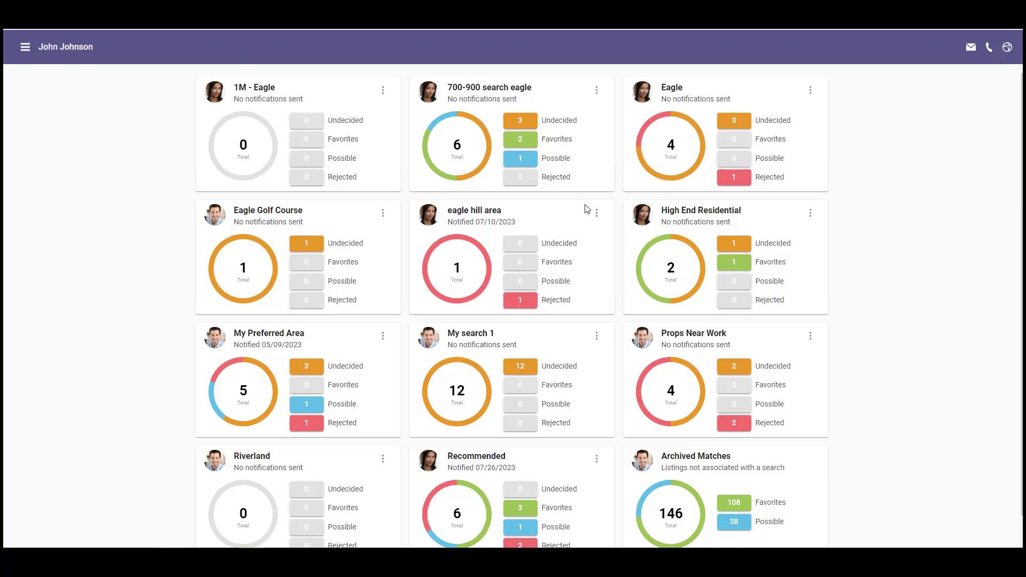
# Open the "700-900 search eagle" search for editing to view its criteria, and return to the buyer's contact page
pyautogui.click(596, 92)
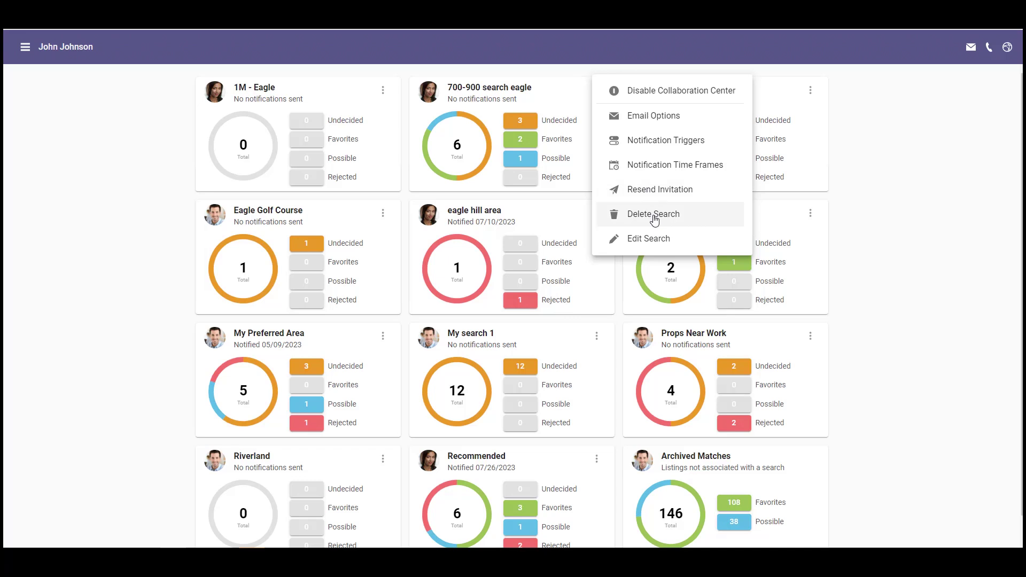
pyautogui.click(650, 239)
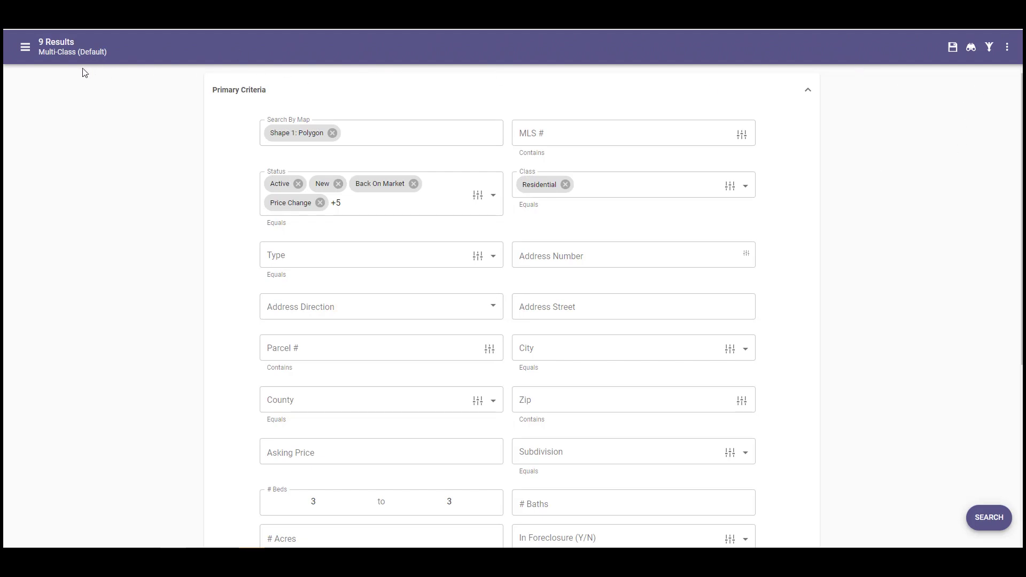
pyautogui.click(987, 50)
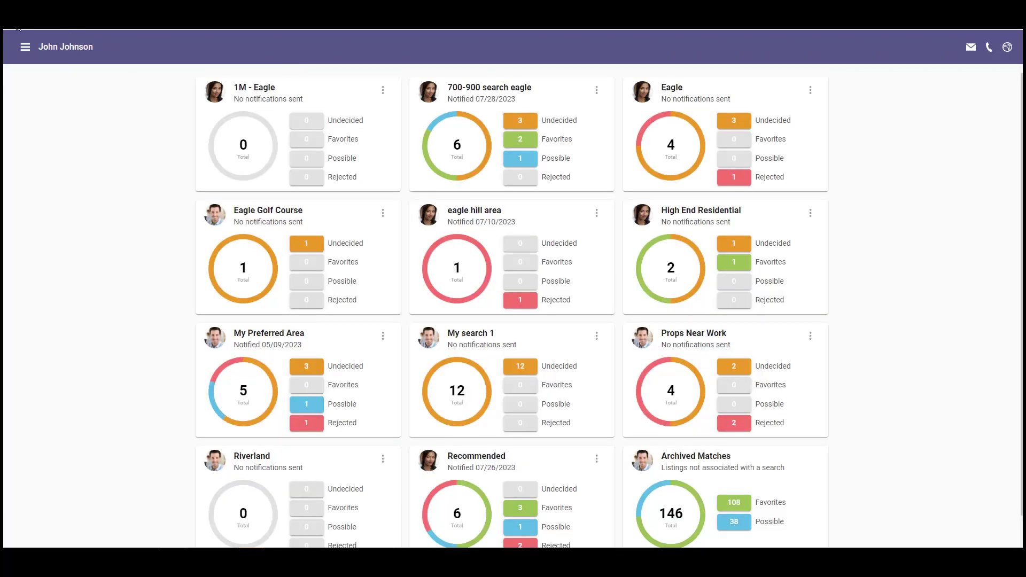
pyautogui.click(16, 23)
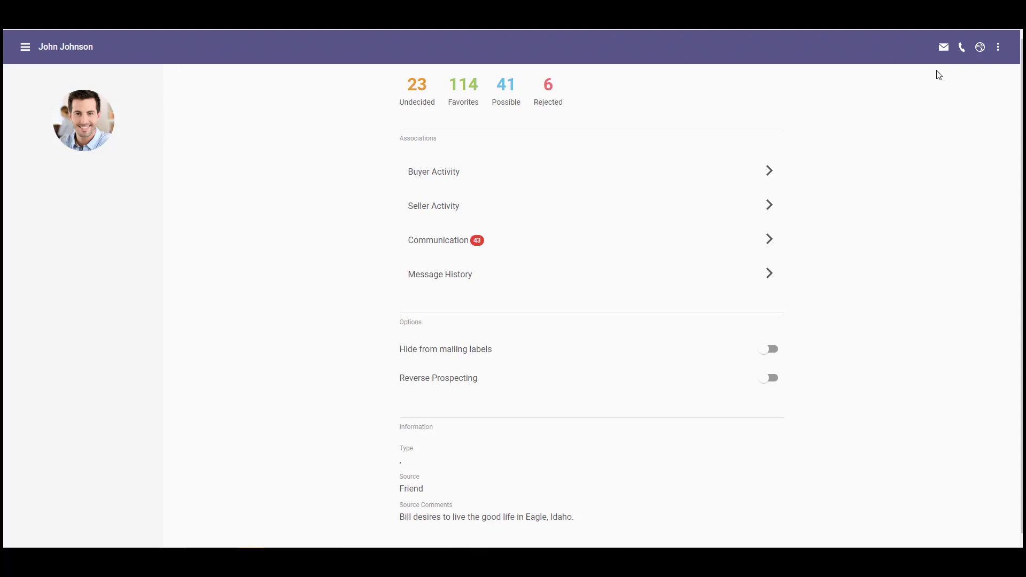
# Check the Collaboration Center link and the delete and edit options on the buyer's contact page
pyautogui.click(980, 50)
pyautogui.click(999, 51)
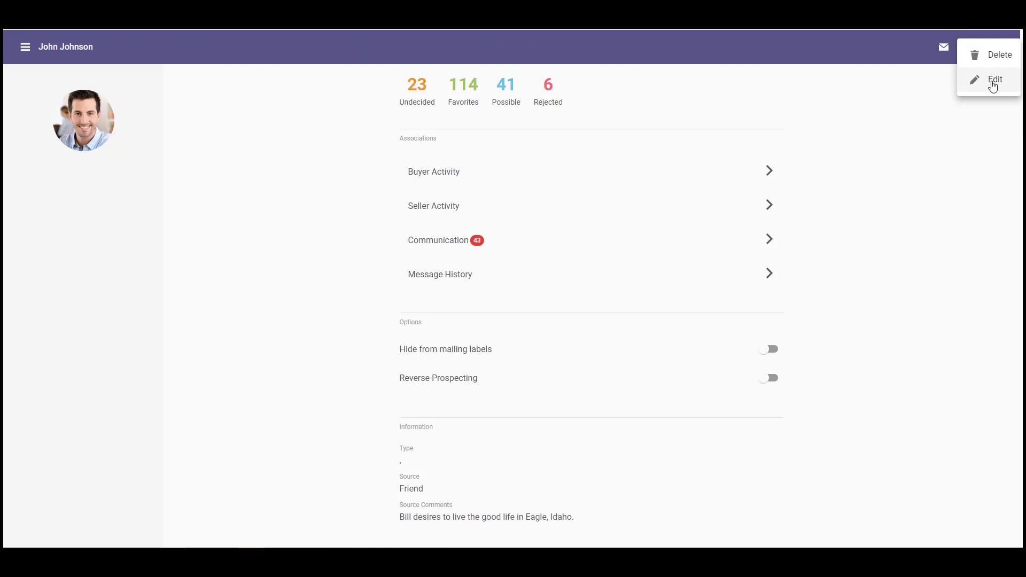
pyautogui.click(917, 195)
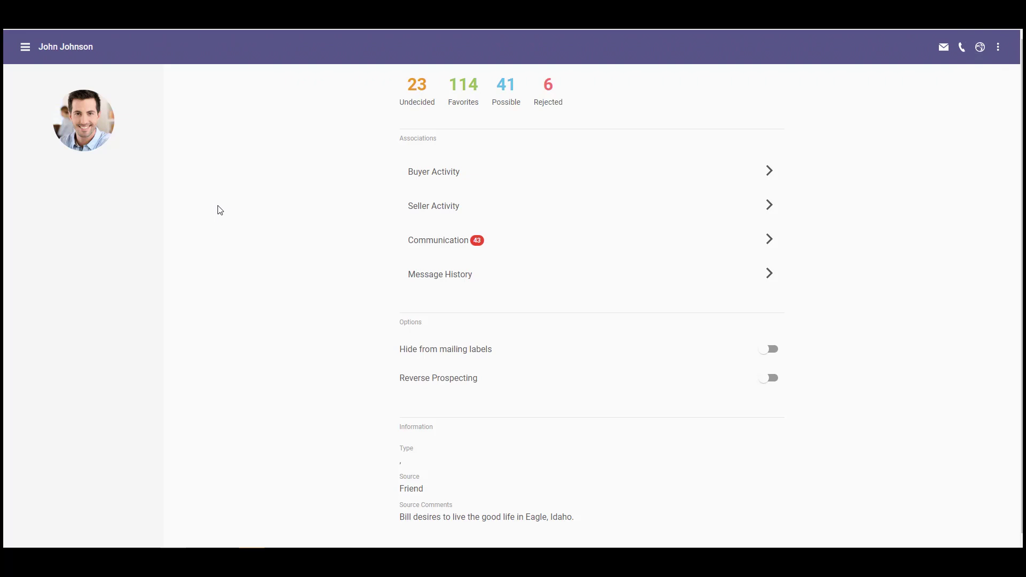